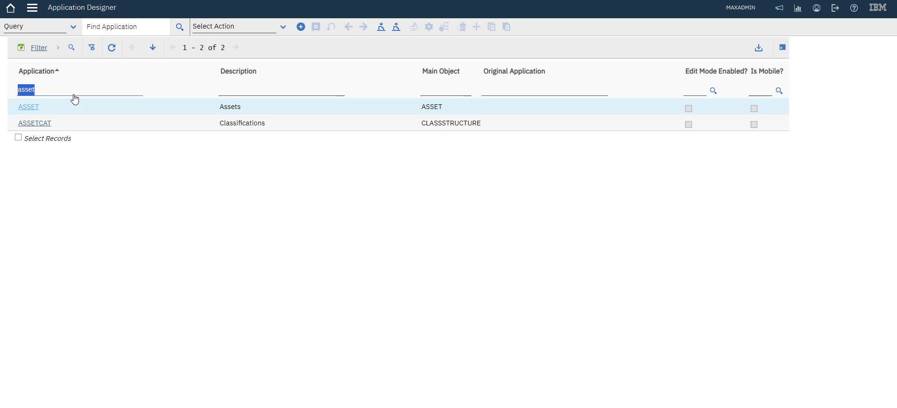
# - Open the ASSET application definition in the workspace and close the Controls palette
pyautogui.press('Return')
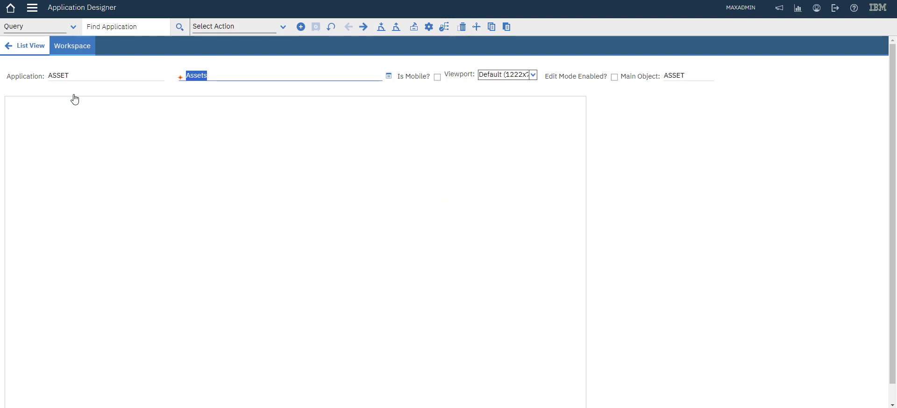
pyautogui.scroll(-1, 75, 98)
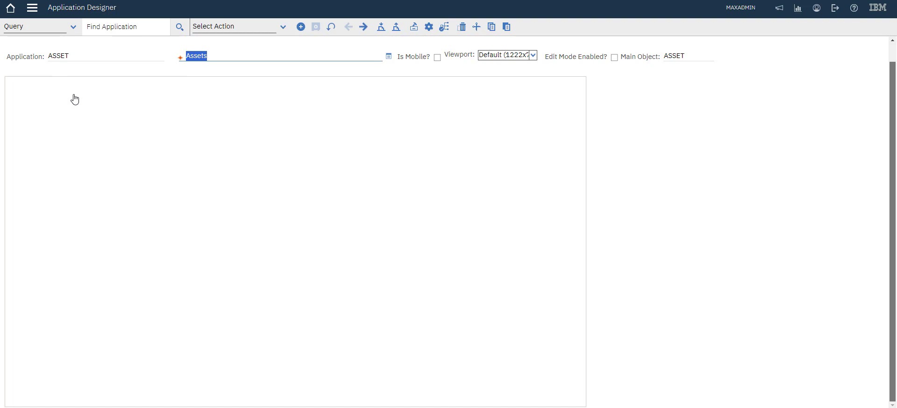
pyautogui.scroll(1, 74, 99)
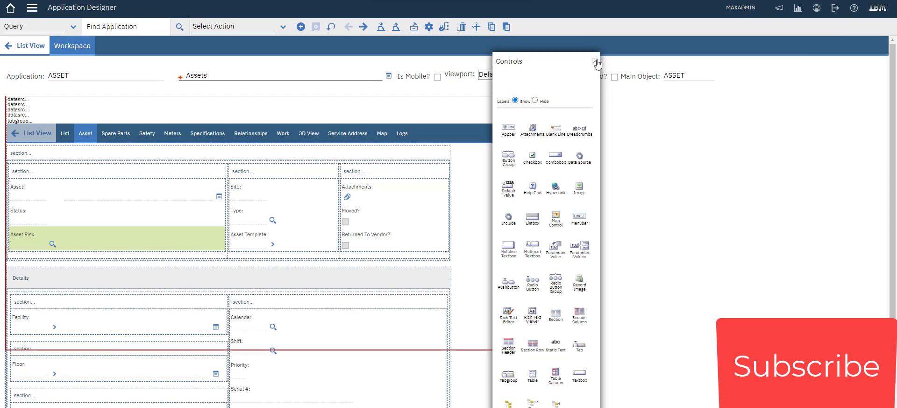
pyautogui.click(596, 62)
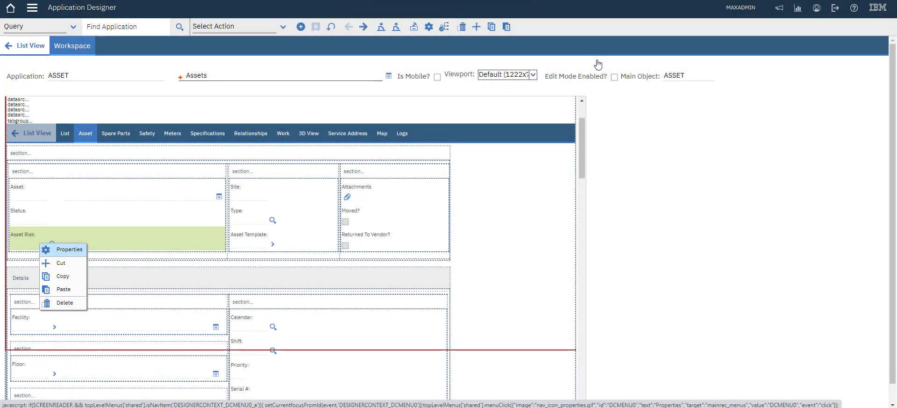
# - Open the properties of the Asset Risk textbox and examine its attribute, label and lookup settings
pyautogui.click(69, 250)
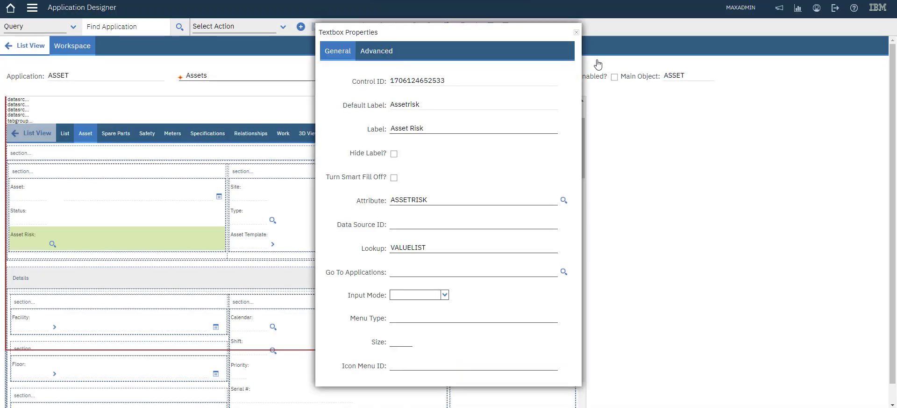
pyautogui.doubleClick(409, 200)
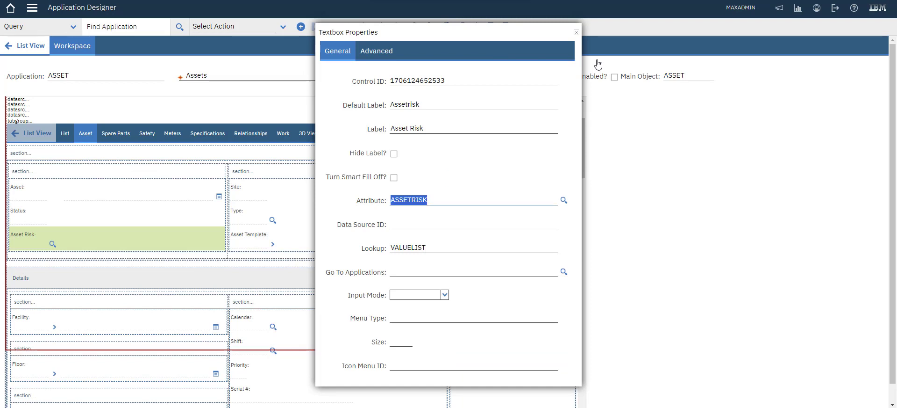
pyautogui.doubleClick(400, 128)
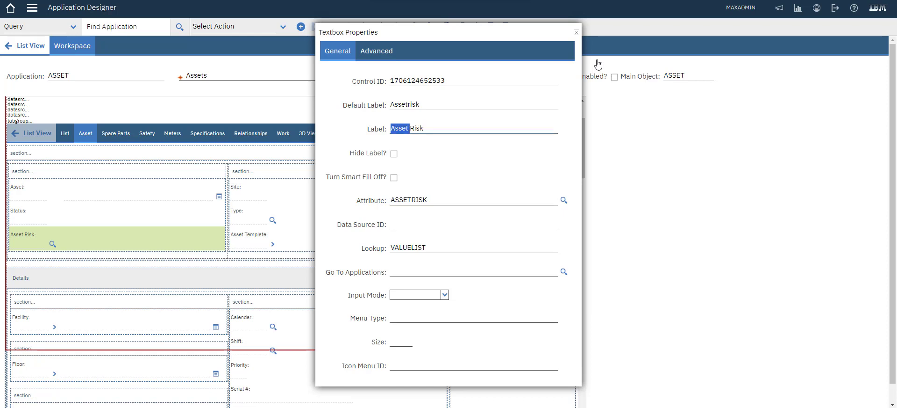
pyautogui.doubleClick(417, 128)
pyautogui.doubleClick(408, 247)
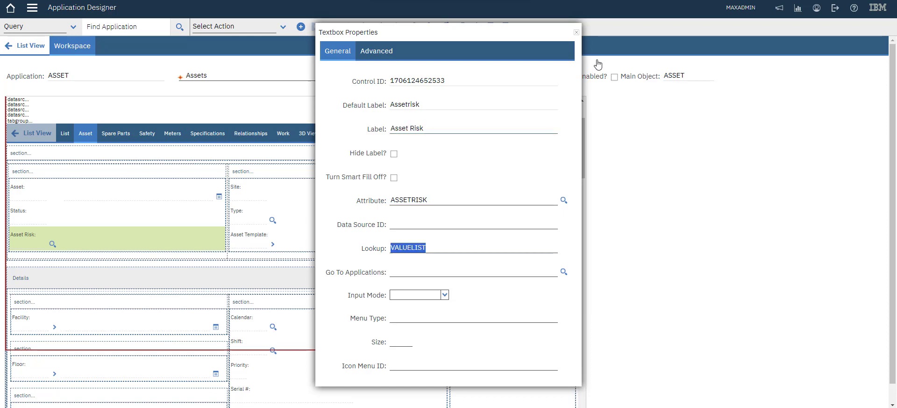
pyautogui.moveTo(399, 247); pyautogui.dragTo(391, 247)
pyautogui.click(427, 247)
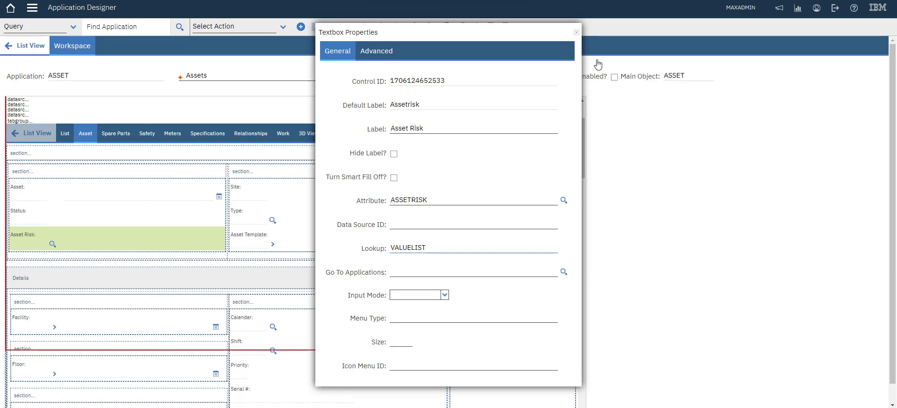
# - Switch to the ALN Domain note in Notepad, read the valuelist lookup description, and minimize the note
pyautogui.hotkey('alt', 'Tab')
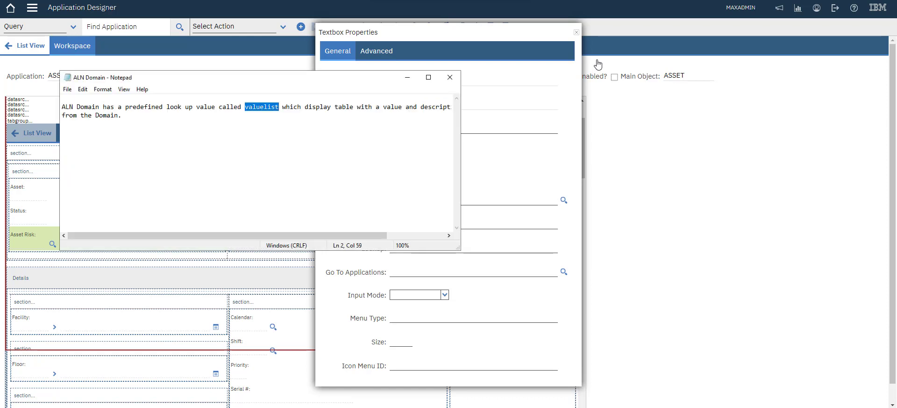
pyautogui.moveTo(227, 235); pyautogui.dragTo(227, 235)
pyautogui.moveTo(227, 235)
pyautogui.mouseDown()
pyautogui.moveTo(249, 236)
pyautogui.moveTo(226, 235)
pyautogui.mouseUp()
pyautogui.click(407, 77)
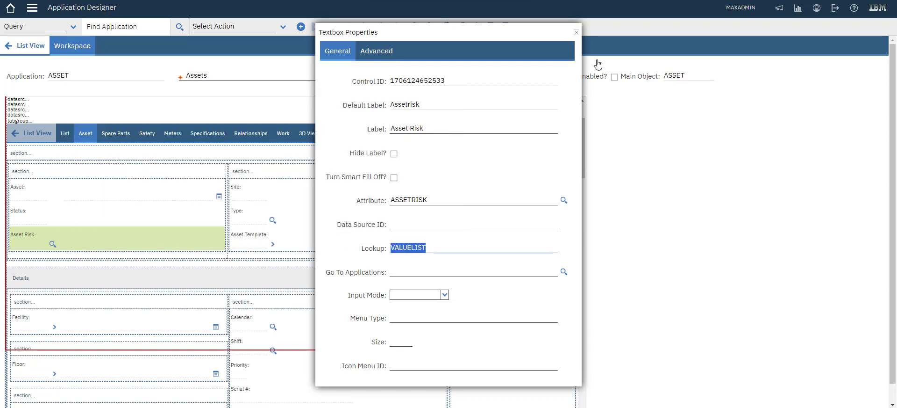
# - Close the textbox properties and go to the Assets application
pyautogui.click(577, 32)
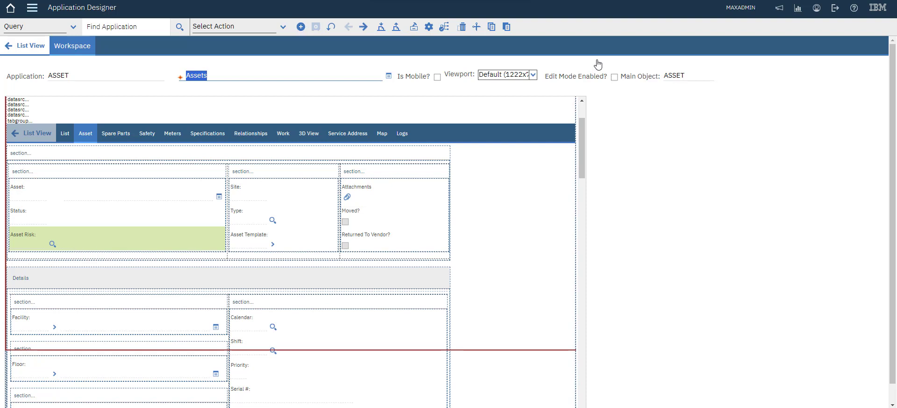
pyautogui.click(32, 8)
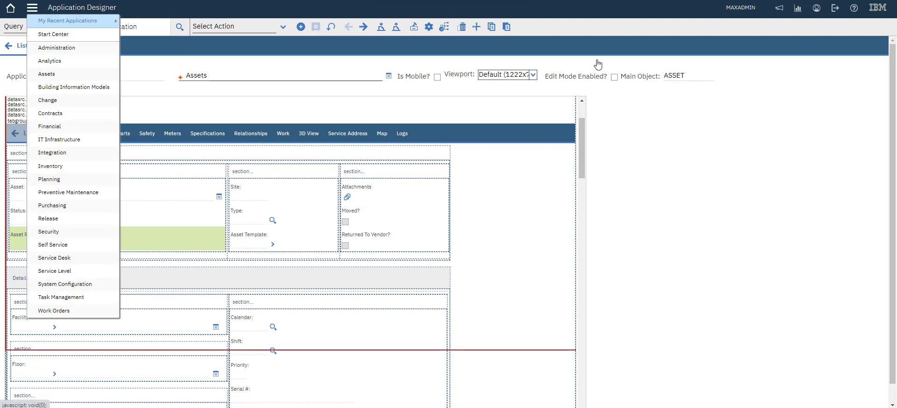
pyautogui.moveTo(67, 21)
pyautogui.moveTo(70, 48)
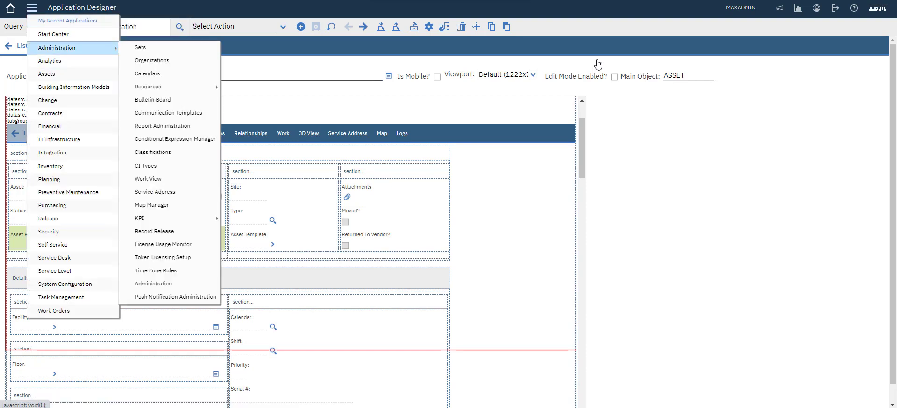
pyautogui.moveTo(70, 73)
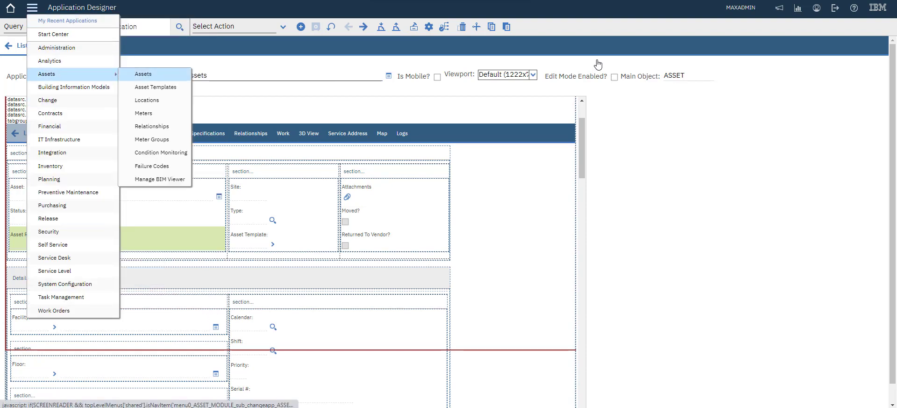
pyautogui.click(143, 74)
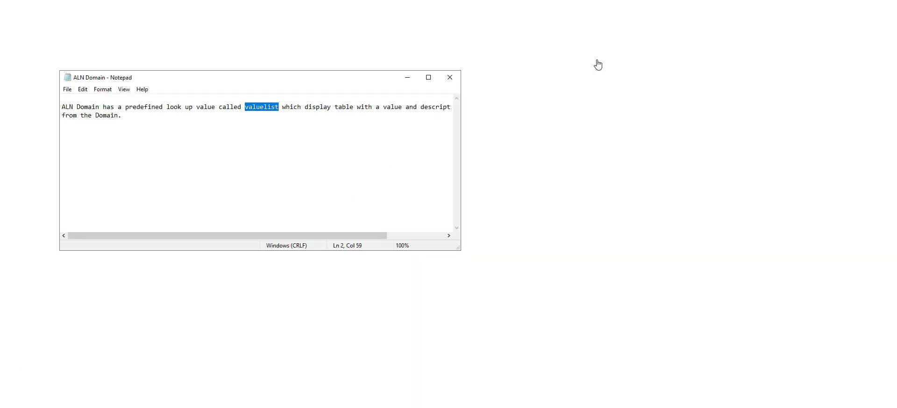
# - Widen the ALN Domain note in Notepad, read its full text about the valuelist lookup, and return to the Assets application
pyautogui.moveTo(460, 249); pyautogui.dragTo(495, 259)
pyautogui.hotkey('ctrl', 'a')
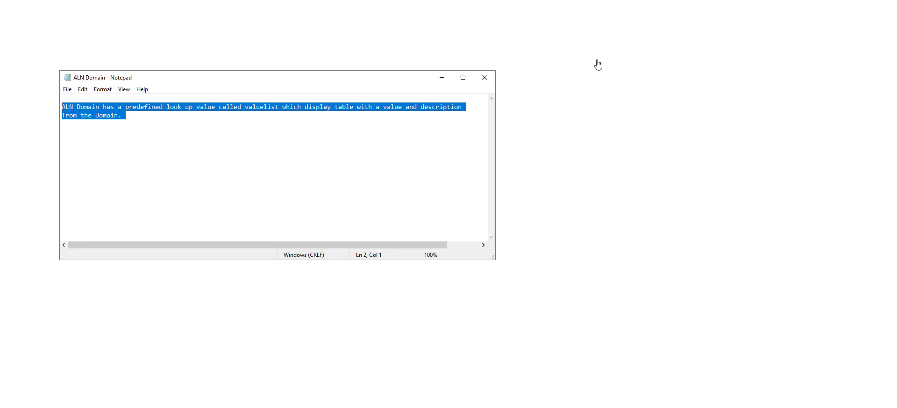
pyautogui.press('Left')
pyautogui.hotkey('ctrl', 'shift', 'Right')
pyautogui.click(598, 64)
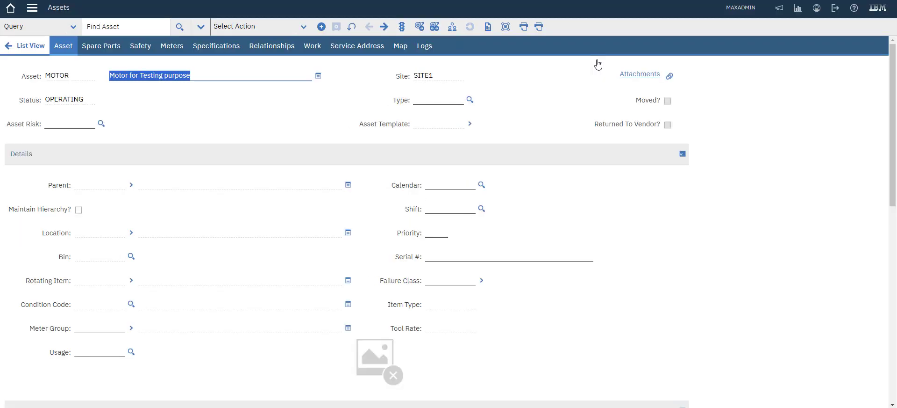
# - Set the MOTOR asset's Asset Risk to High from its value lookup
pyautogui.press('Tab')
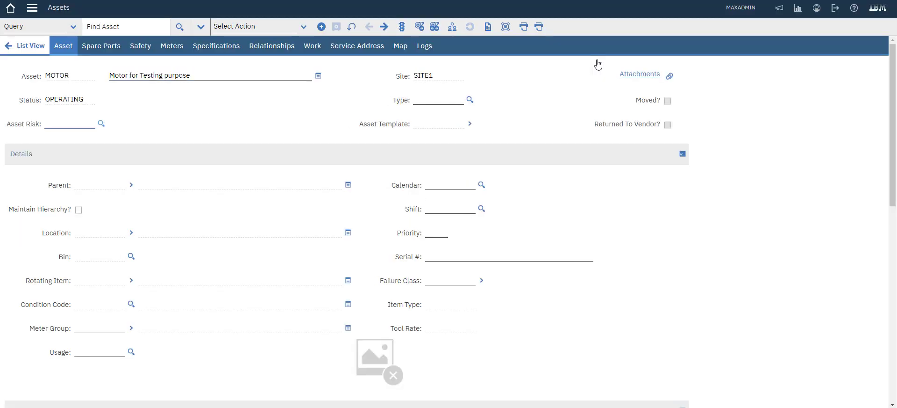
pyautogui.hotkey('ctrl', 'm')
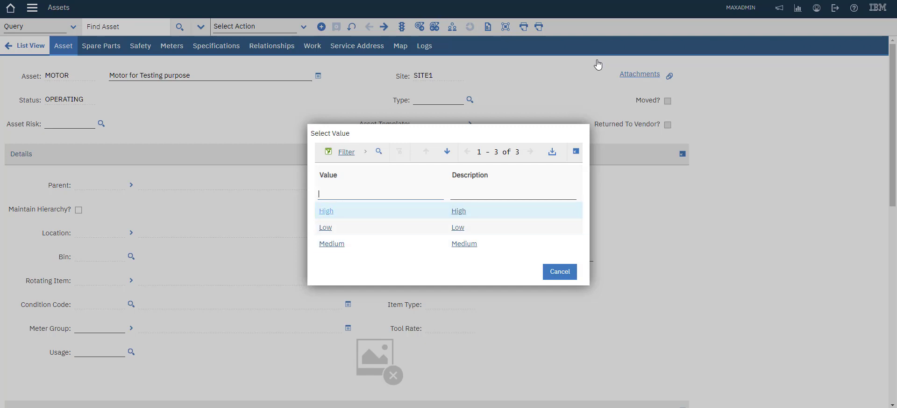
pyautogui.click(326, 210)
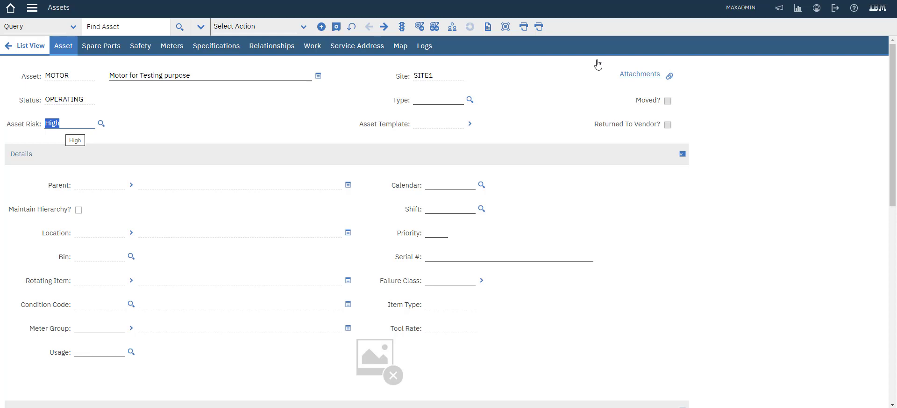
# - Clear the Asset Risk value of the MOTOR asset
pyautogui.press('BackSpace')
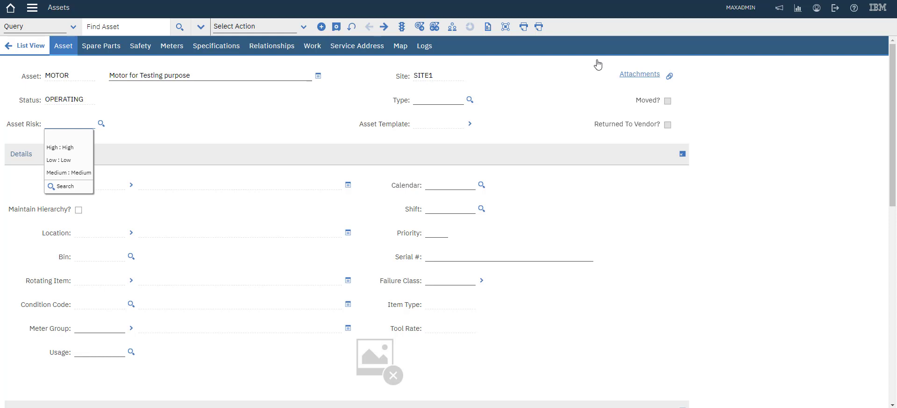
pyautogui.hotkey('shift', 'Tab')
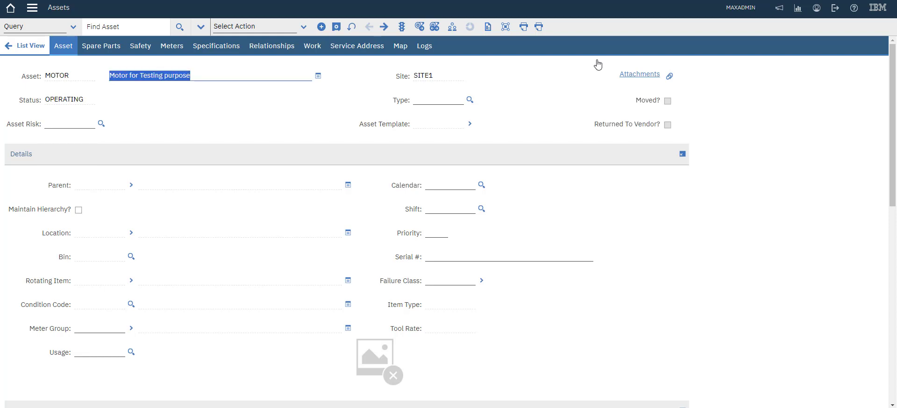
pyautogui.press('Tab')
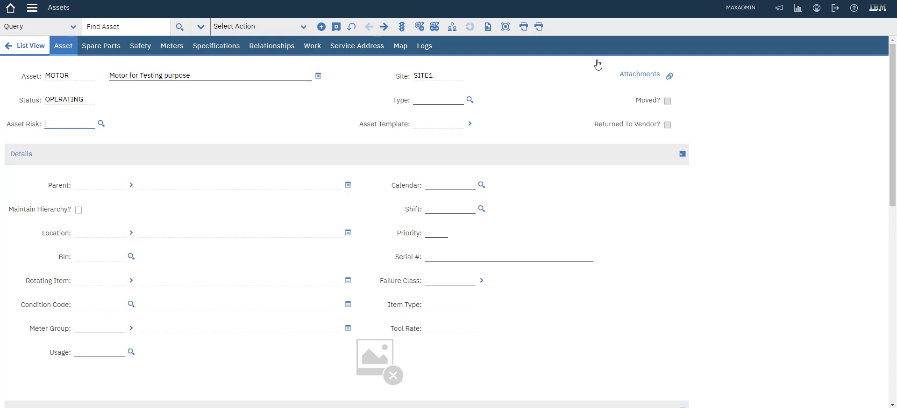
# - Try to enter the unlisted value "small" as the Asset Risk, and go back to the previous value
pyautogui.write('fas')
pyautogui.hotkey('ctrl', 'a')
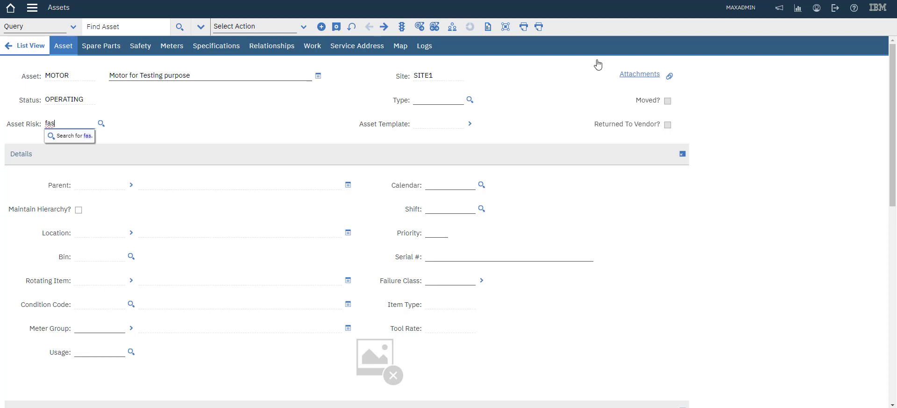
pyautogui.press('BackSpace')
pyautogui.write('Small')
pyautogui.press('Tab')
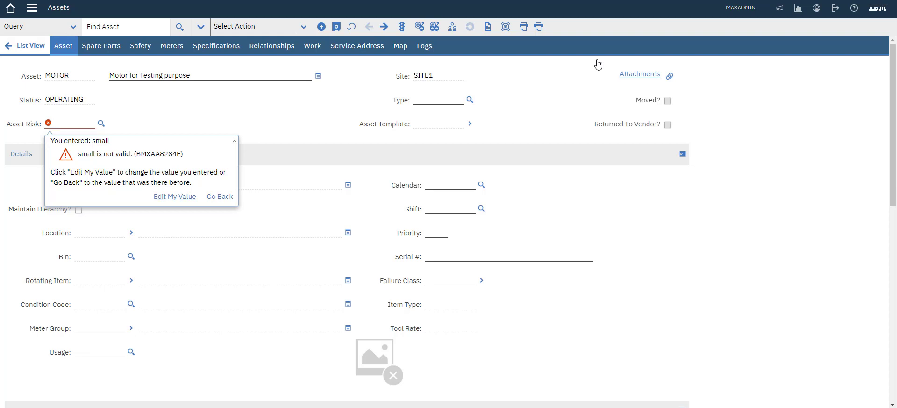
pyautogui.moveTo(96, 141); pyautogui.dragTo(109, 141)
pyautogui.click(220, 196)
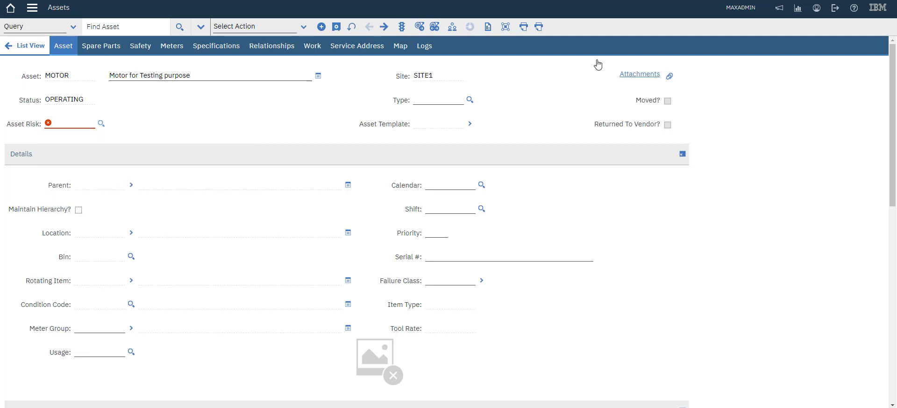
# - Choose Low as the MOTOR asset's Asset Risk from the value lookup
pyautogui.click(101, 123)
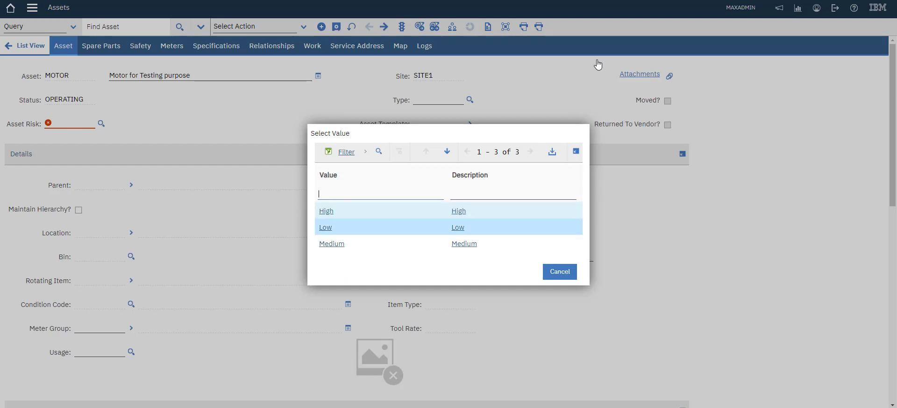
pyautogui.click(325, 227)
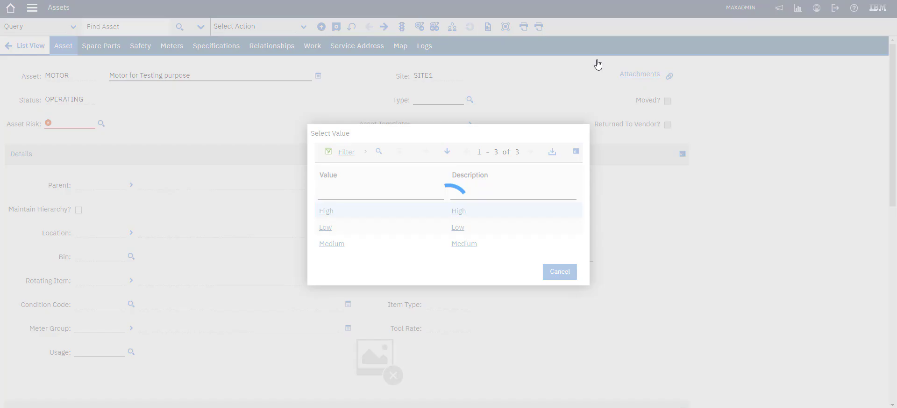